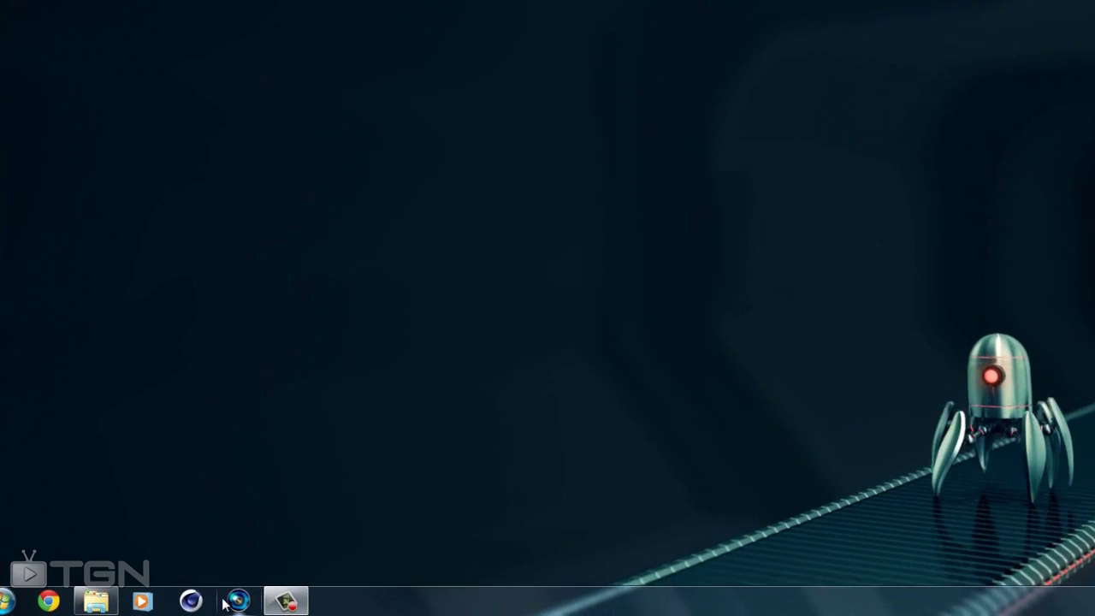
Step: Launch Vegas Pro 11 from its taskbar icon
left_click(233, 601)
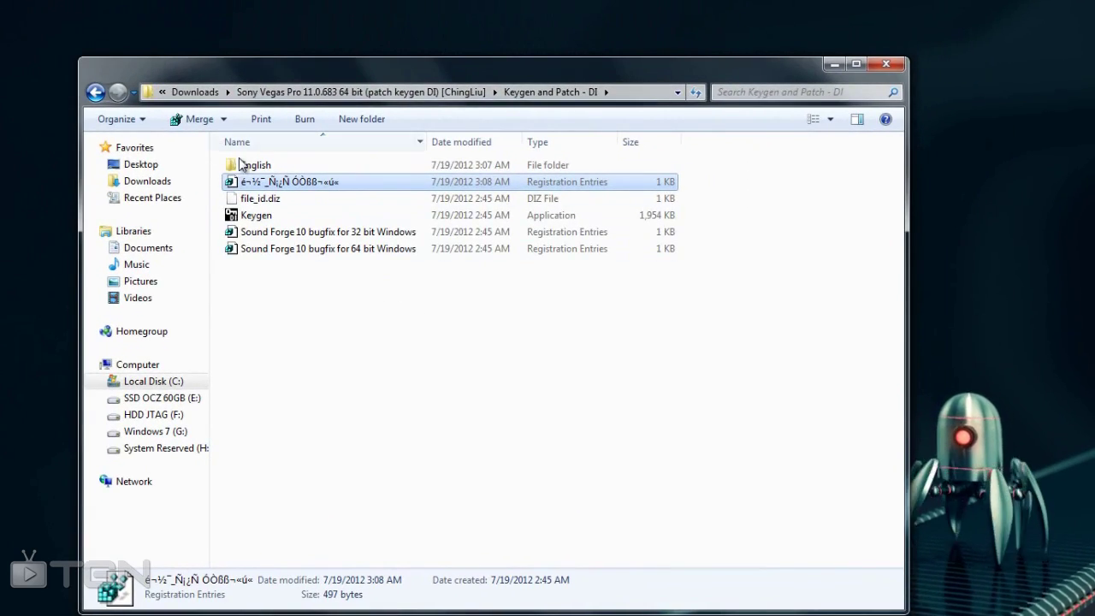
Step: Merge the Keygen and Patch .reg file into the registry and acknowledge the success message
double_click(257, 182)
left_click(698, 279)
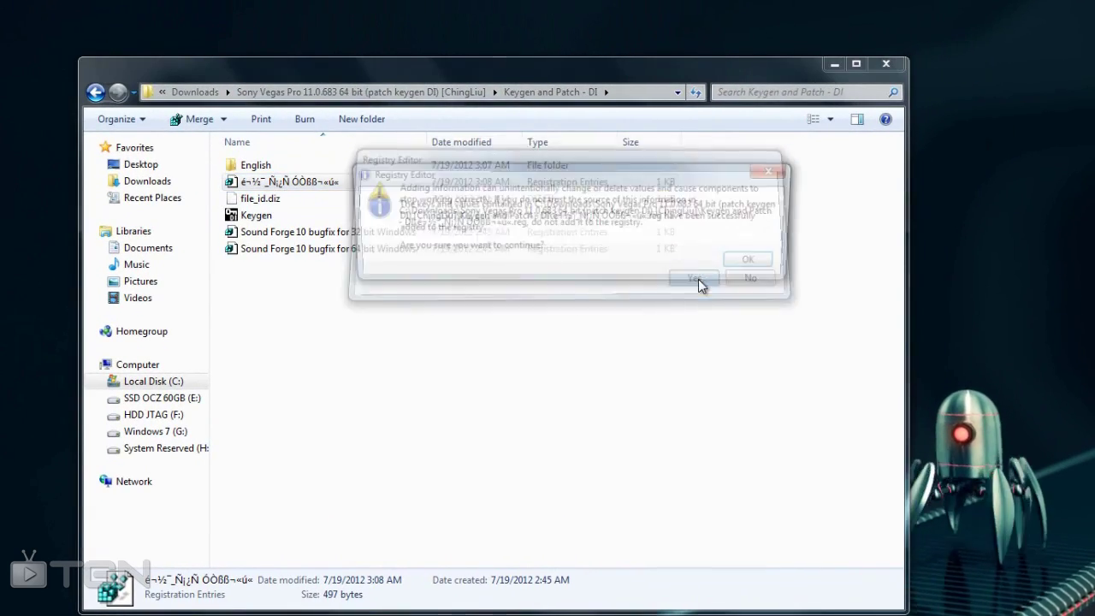
left_click(746, 261)
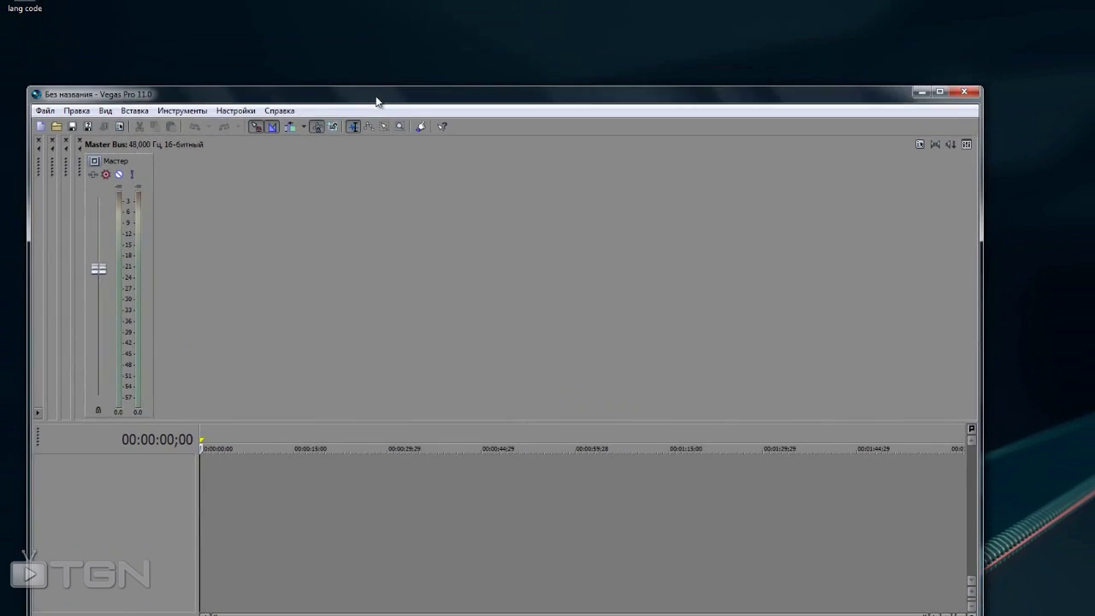
Step: Snap the folder window to the left half and the Russian Vegas window to the right half
mouse_move(376, 94)
left_mouse_down()
mouse_move(439, 60)
mouse_move(425, 50)
mouse_move(610, 109)
left_mouse_up()
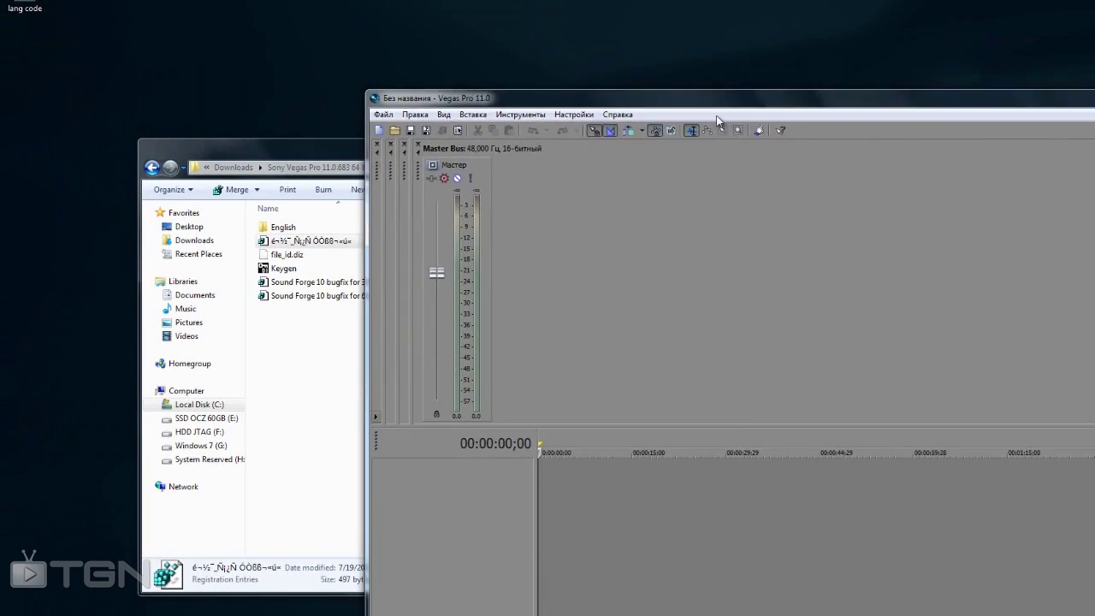
left_click(287, 154)
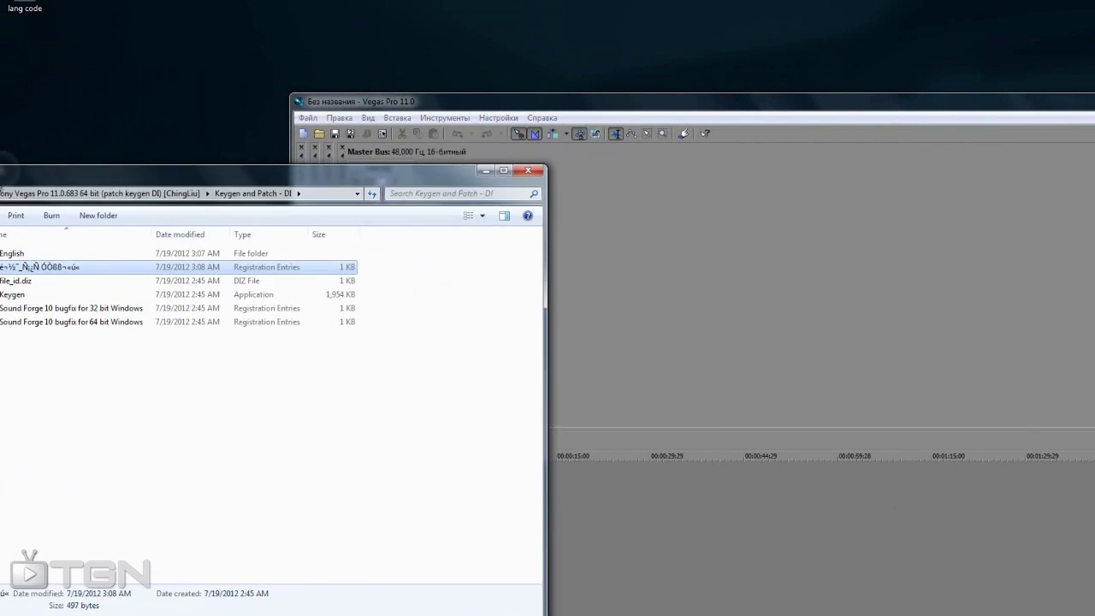
left_click_drag(256, 143, 0, 175)
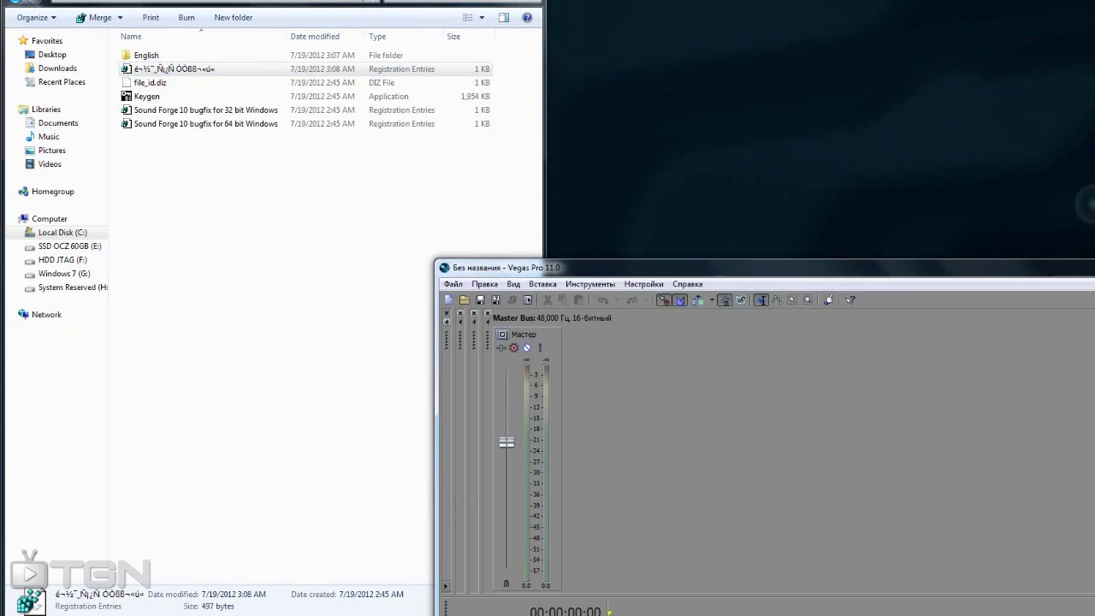
left_click_drag(949, 114, 1092, 214)
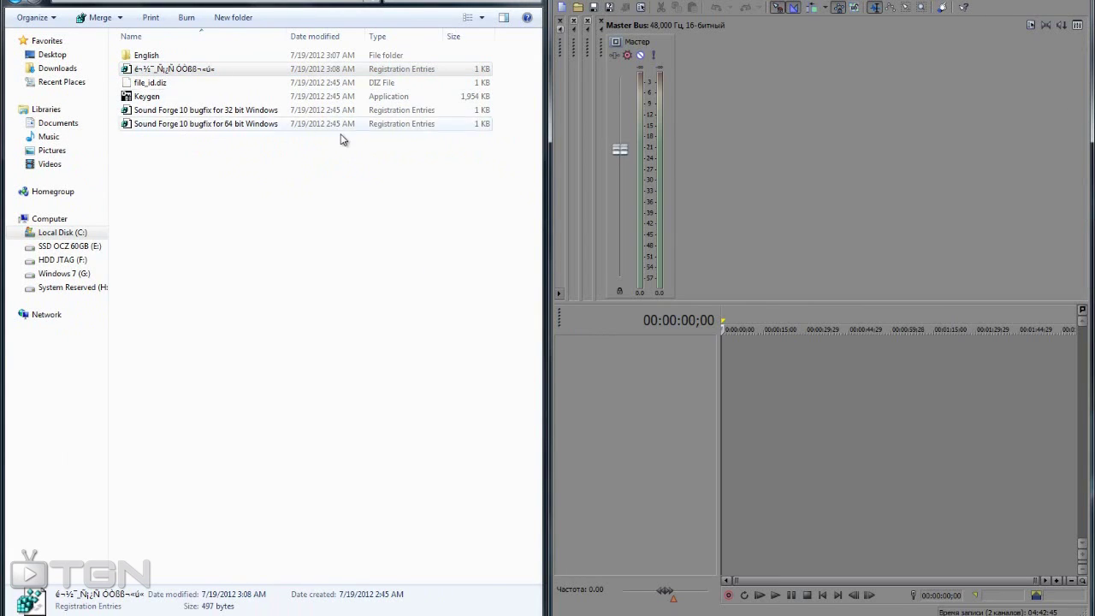
right_click(182, 73)
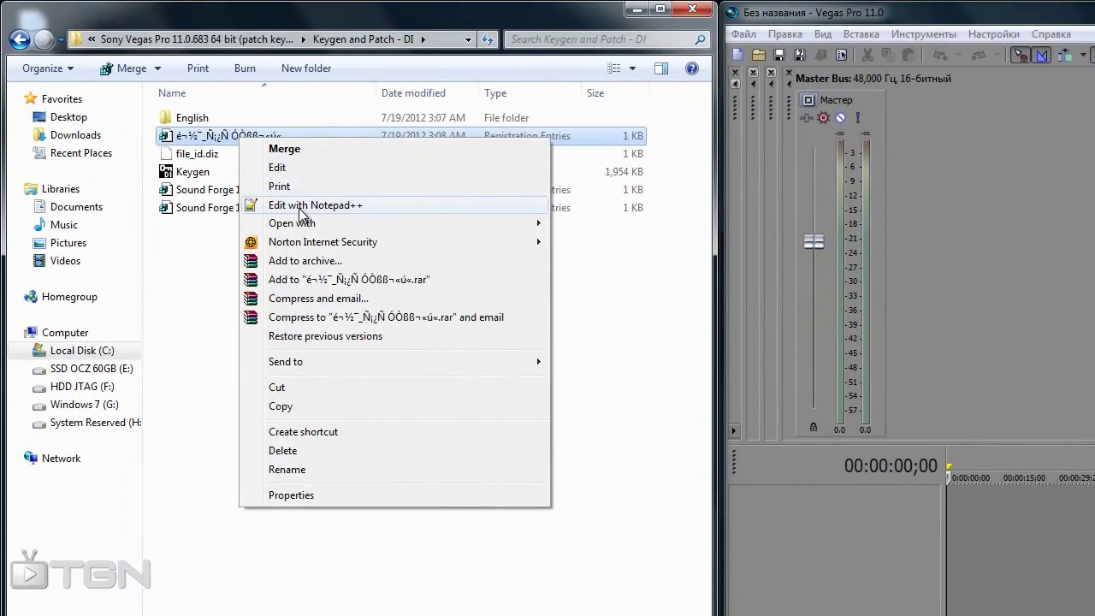
Step: Open the language .reg file in Notepad++ and select the Vegas Pro Lang key path
left_click(224, 121)
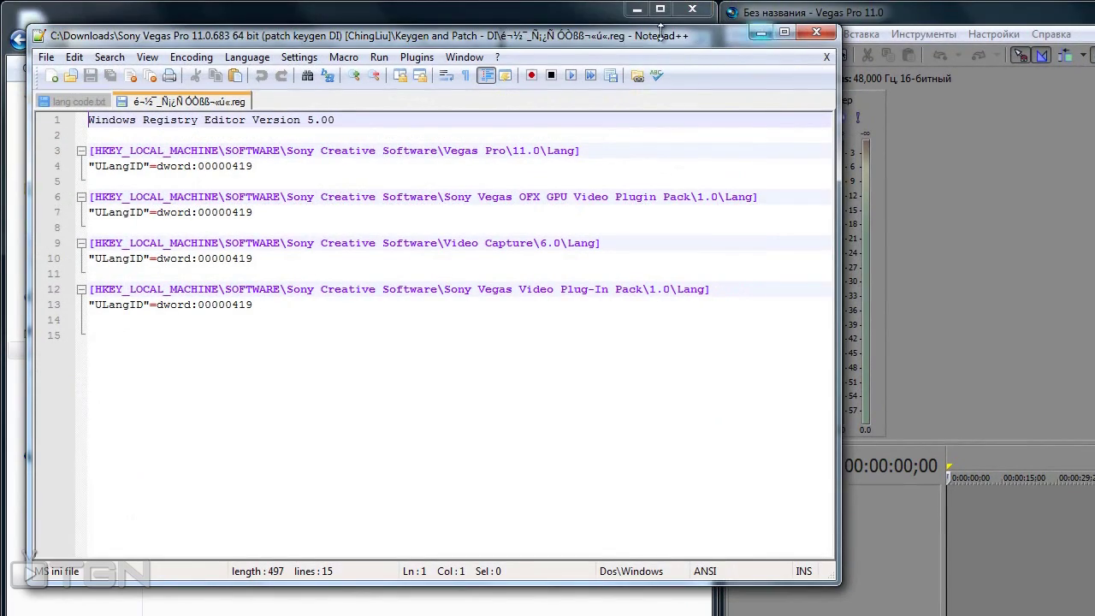
mouse_move(92, 151)
left_mouse_down()
mouse_move(608, 151)
mouse_move(589, 154)
left_mouse_up()
left_click(517, 151)
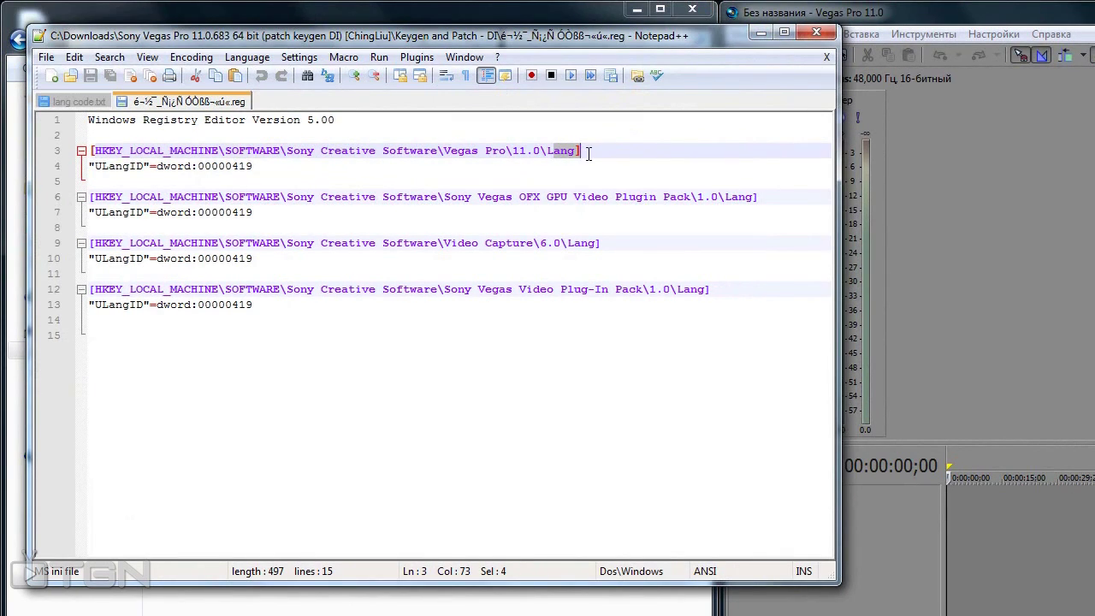
left_click(96, 168)
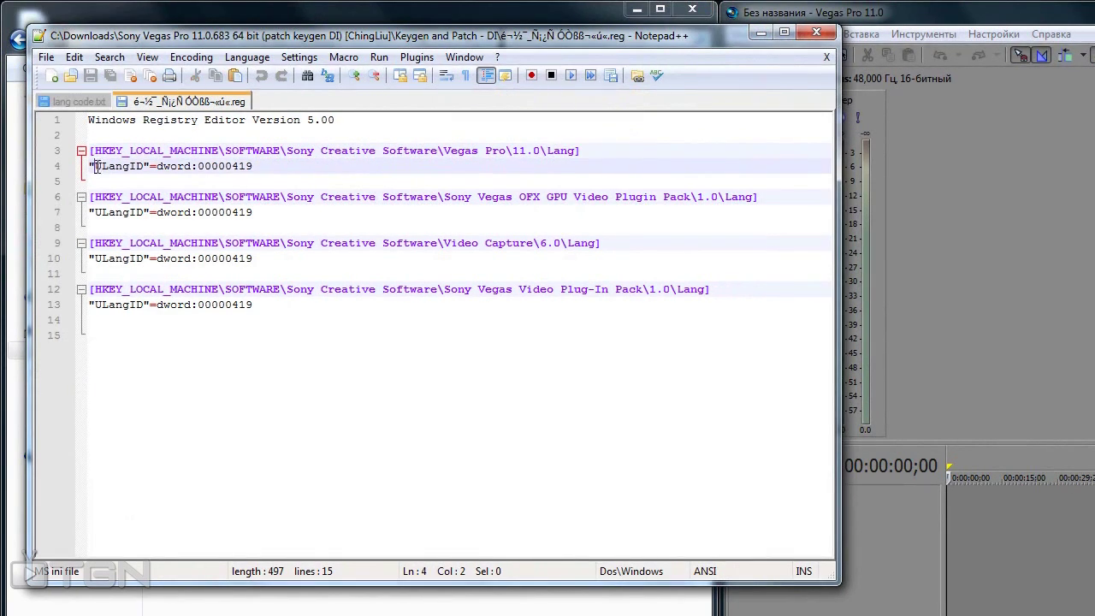
Step: Examine the ULangID dword:00000419 entry, then open the lang code text file
left_click_drag(96, 167, 144, 166)
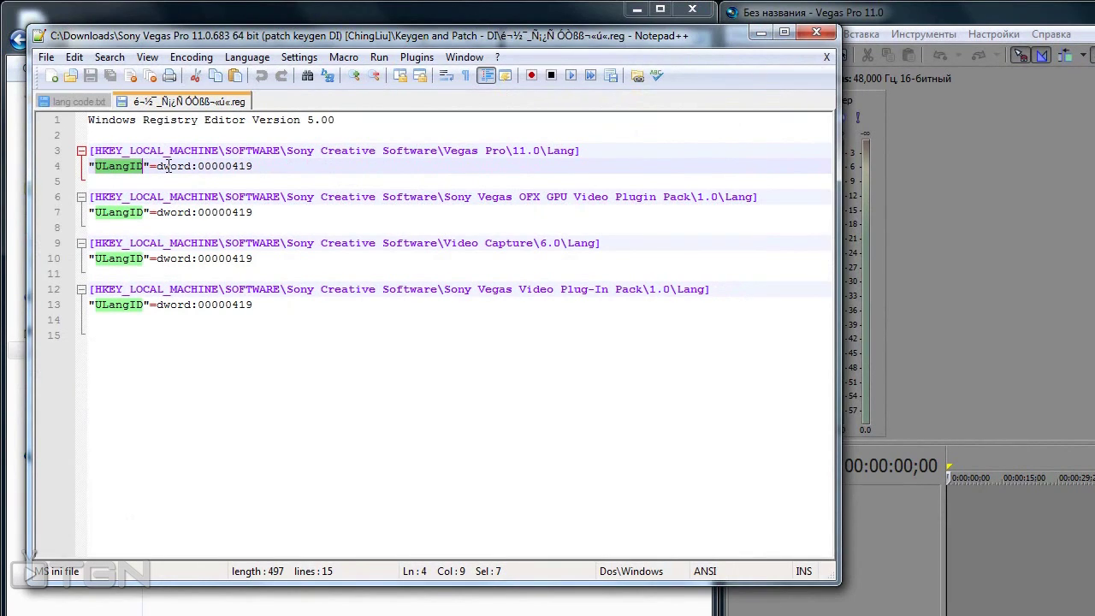
left_click_drag(159, 168, 242, 170)
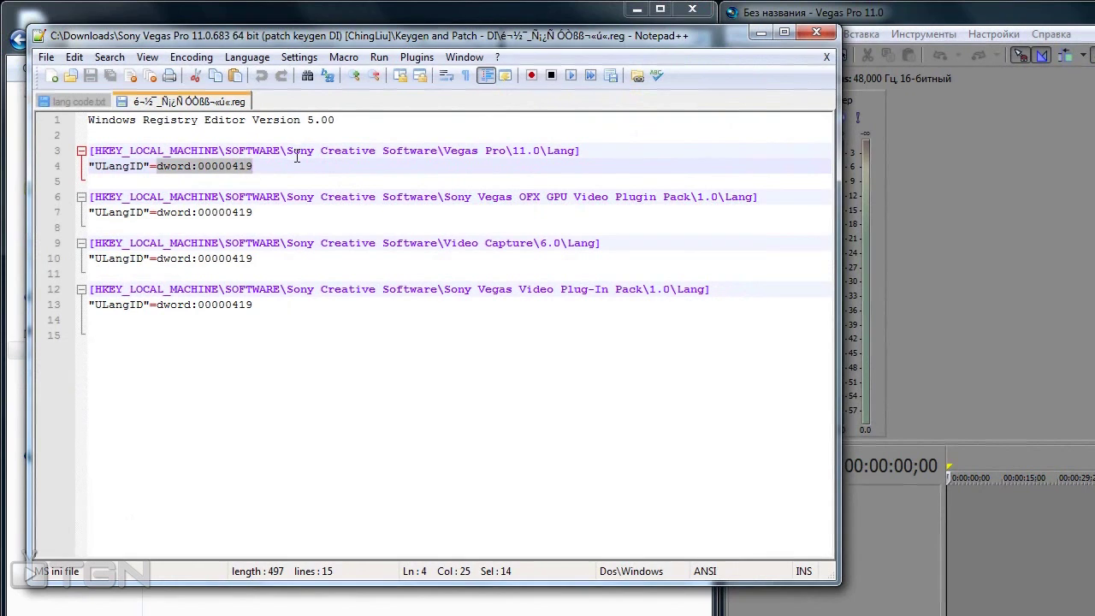
left_click(282, 163)
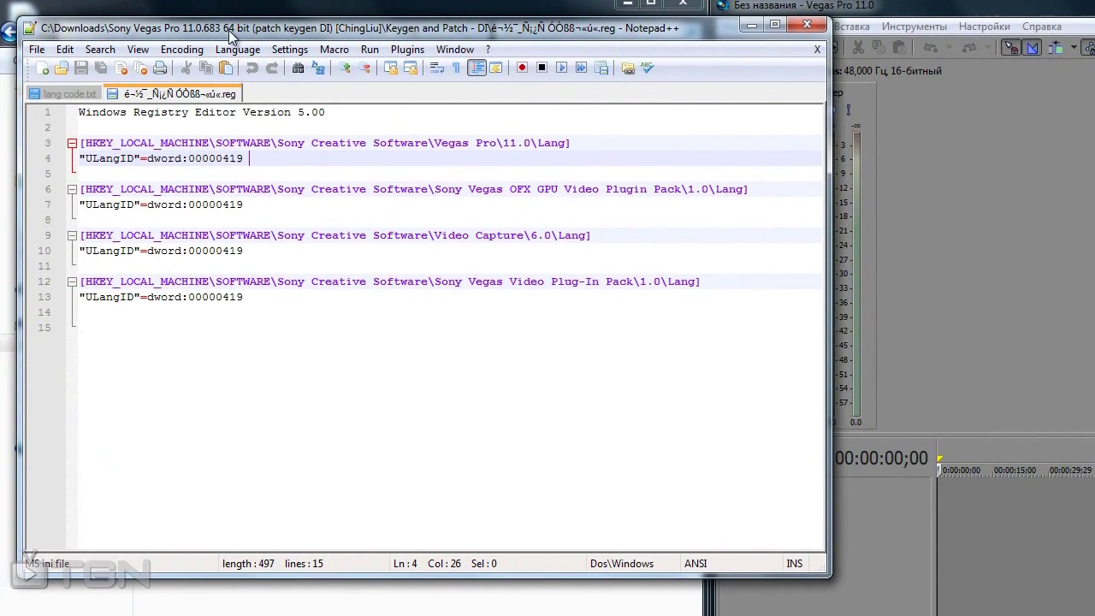
left_click_drag(256, 35, 675, 212)
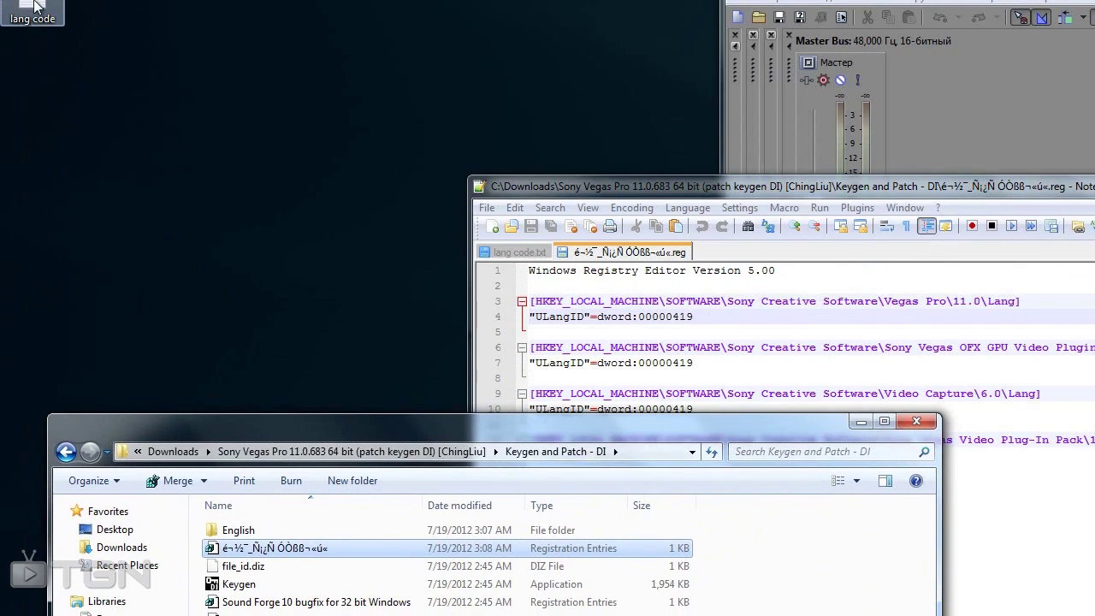
double_click(32, 12)
Step: Review the lang code list, highlighting the 0000040a Spanish and English entries
left_click_drag(693, 160, 363, 44)
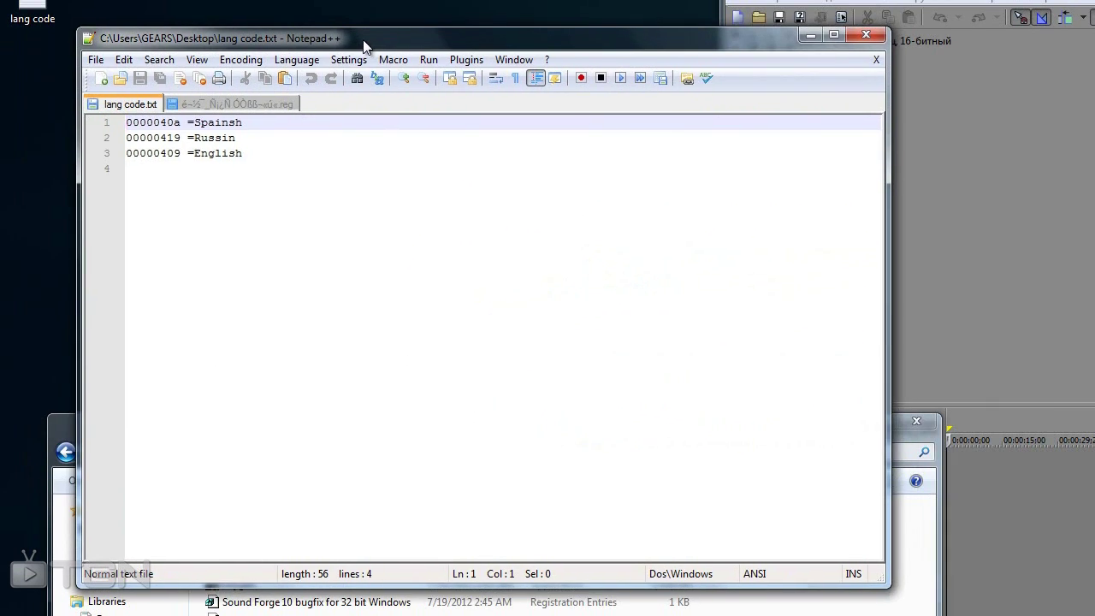
left_click_drag(249, 123, 94, 117)
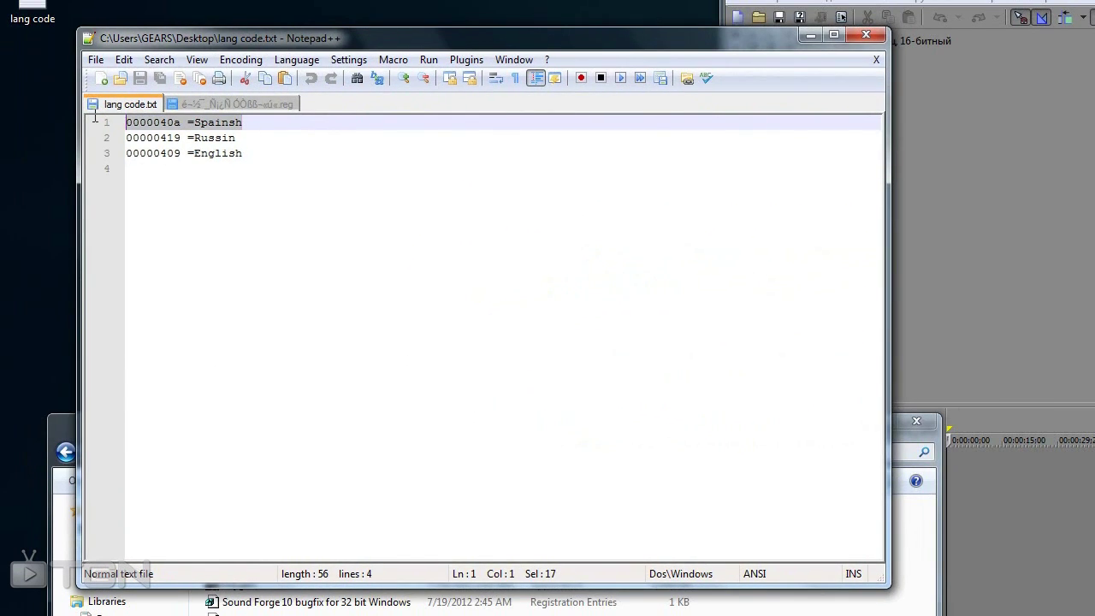
left_click(166, 125)
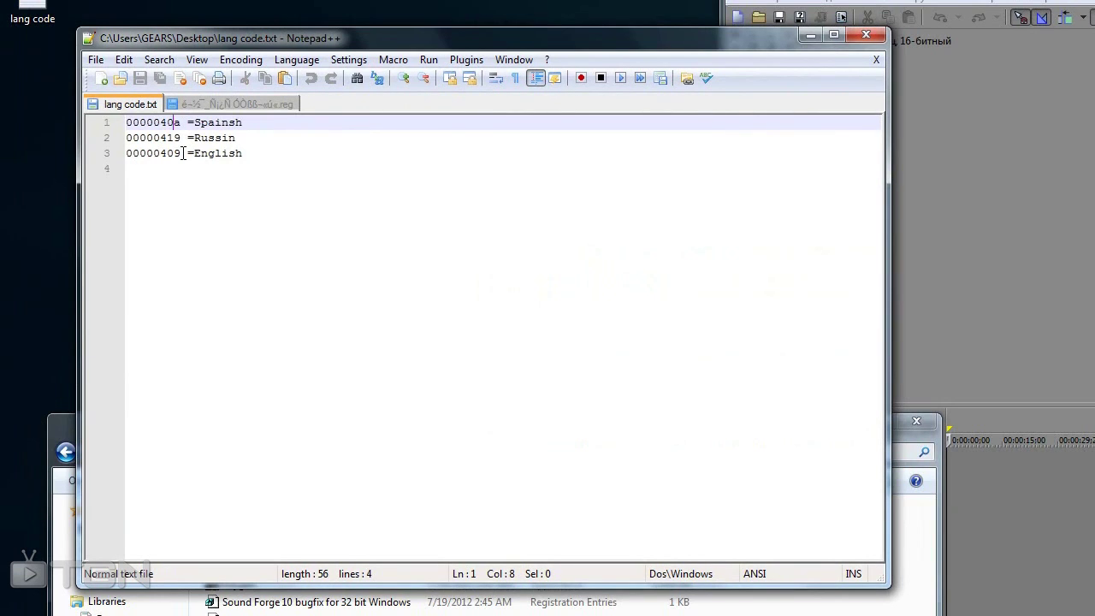
left_click_drag(182, 153, 351, 161)
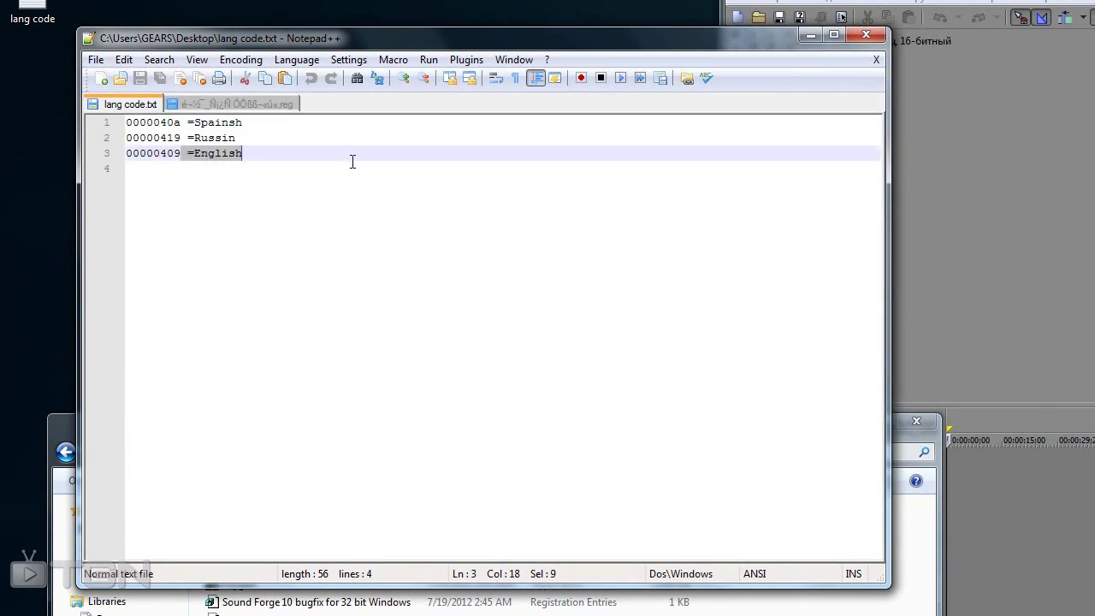
left_click(282, 161)
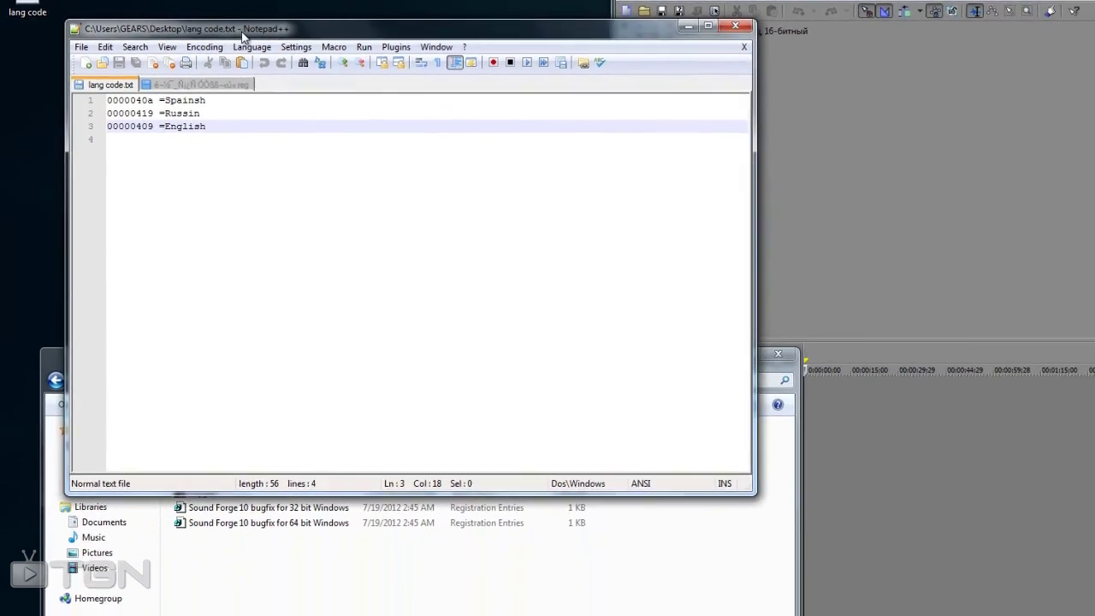
Step: Place the language code notes on the left and the Keygen folder on the right
left_click_drag(183, 39, 0, 57)
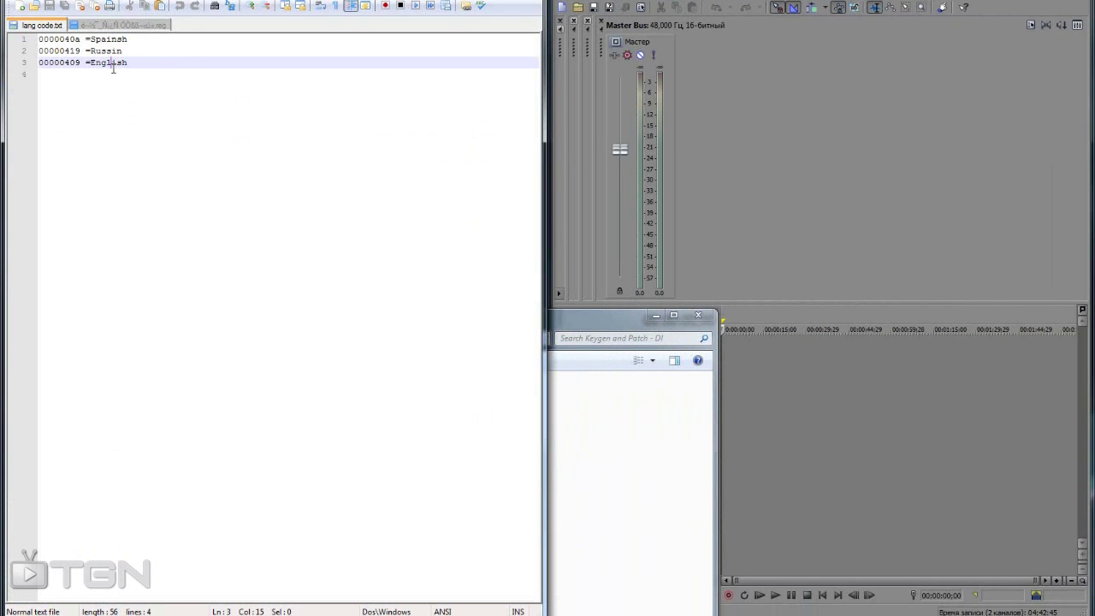
left_click_drag(599, 317, 1093, 248)
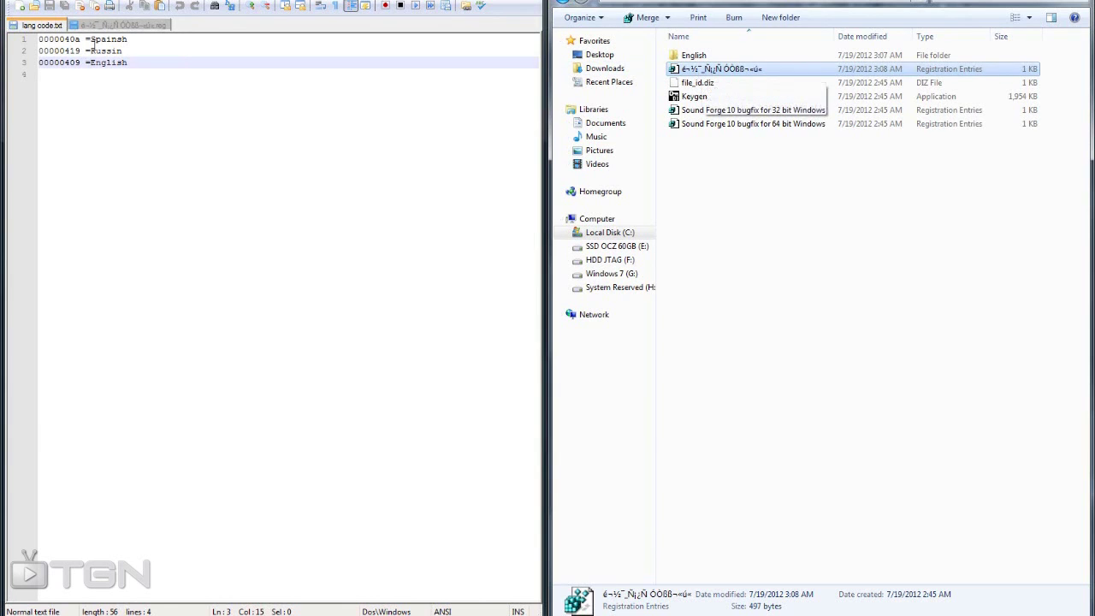
left_click(120, 24)
Step: Copy the English code 00000409 from the lang code list
left_click(35, 26)
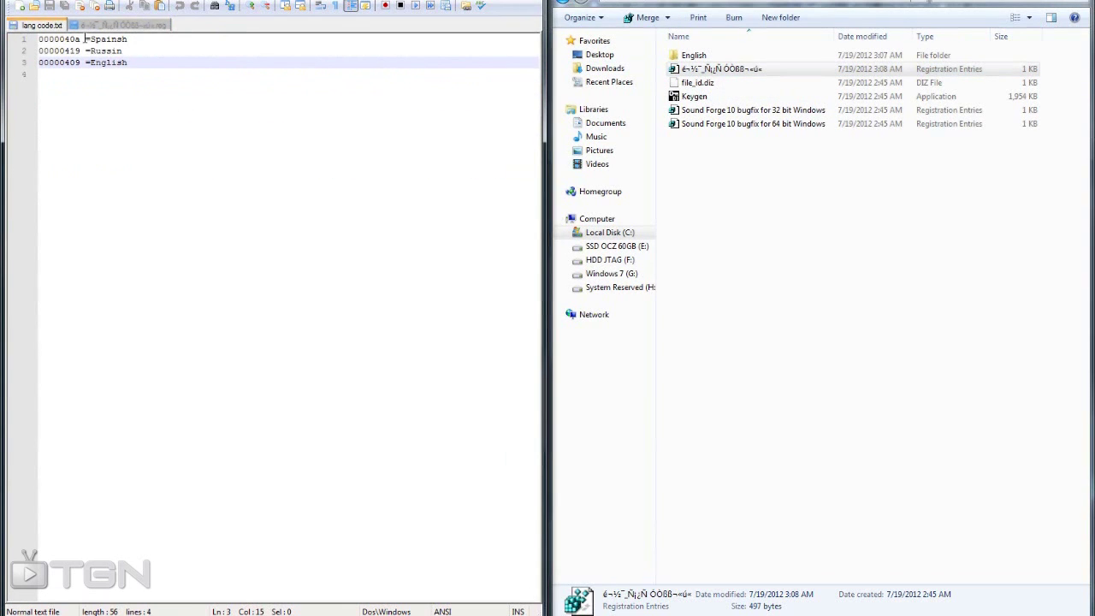
double_click(77, 127)
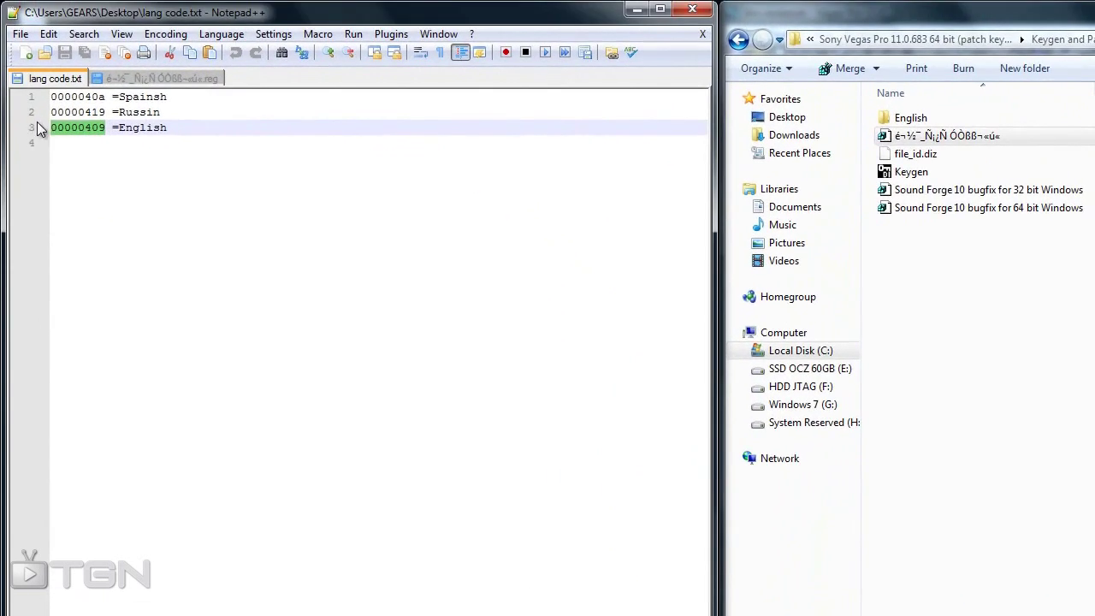
right_click(79, 137)
left_click(90, 157)
left_click(162, 78)
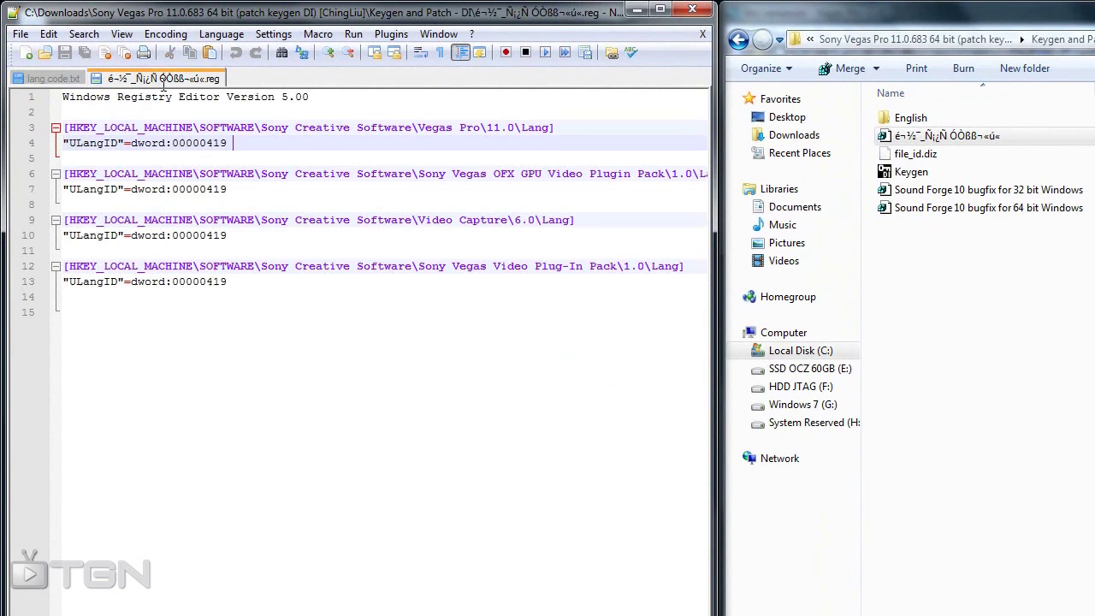
Step: Replace the 00000419 values on lines 13, 10, 7 and 4 with 00000409
left_click_drag(226, 281, 174, 282)
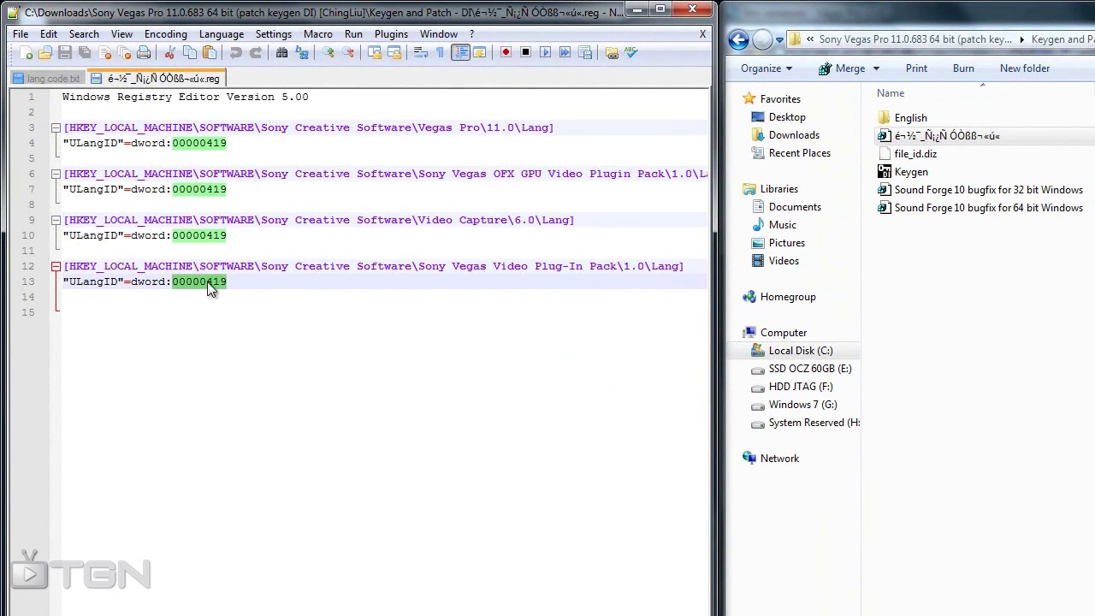
left_click(184, 282)
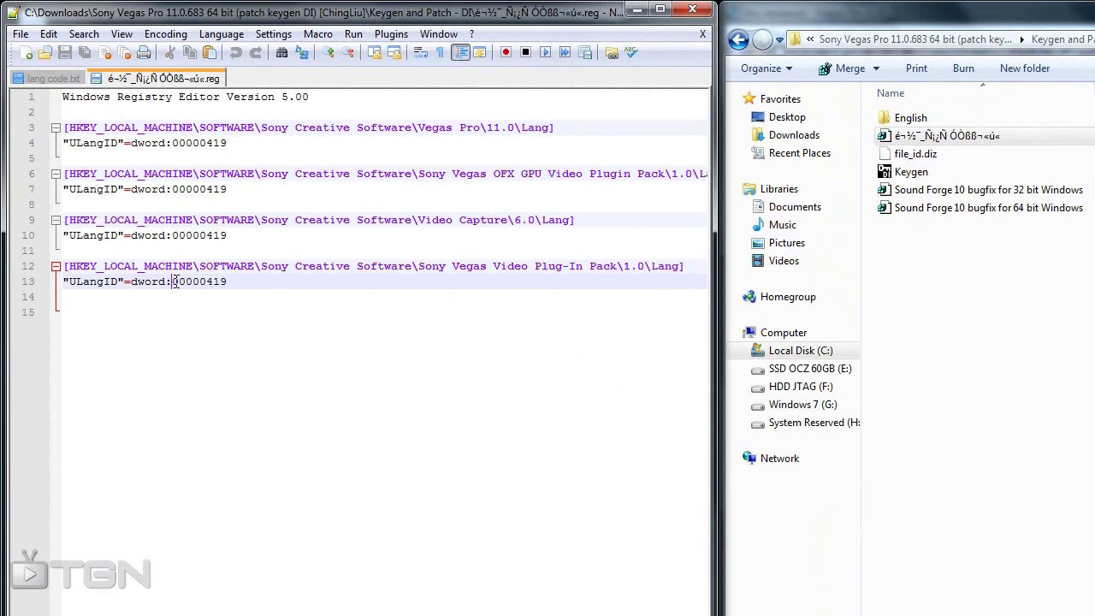
left_click_drag(173, 283, 227, 283)
type("00000409")
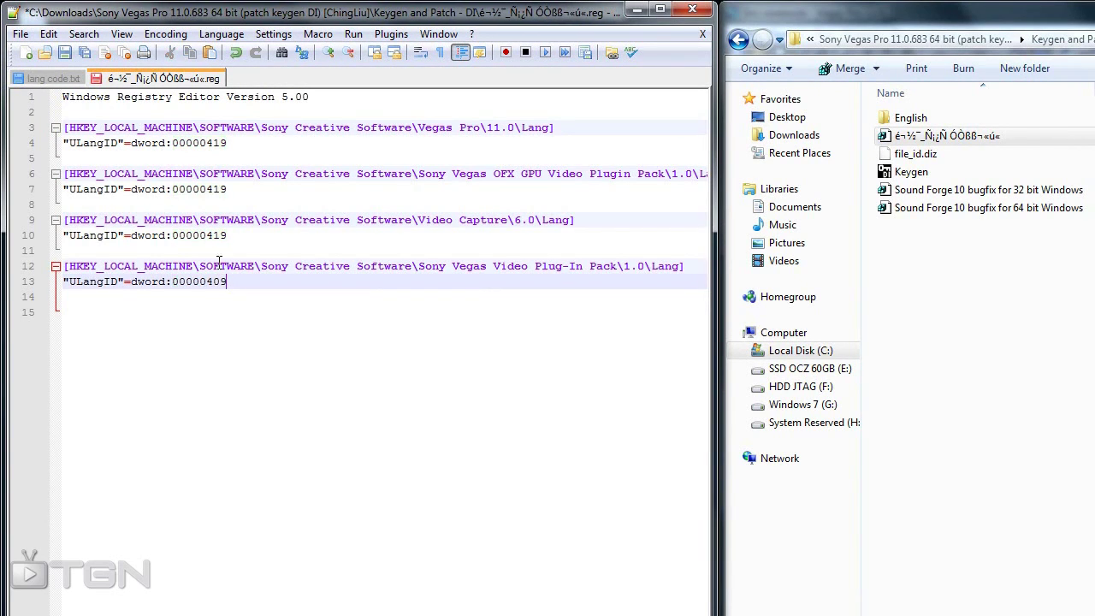
left_click_drag(228, 236, 173, 236)
type("00000409")
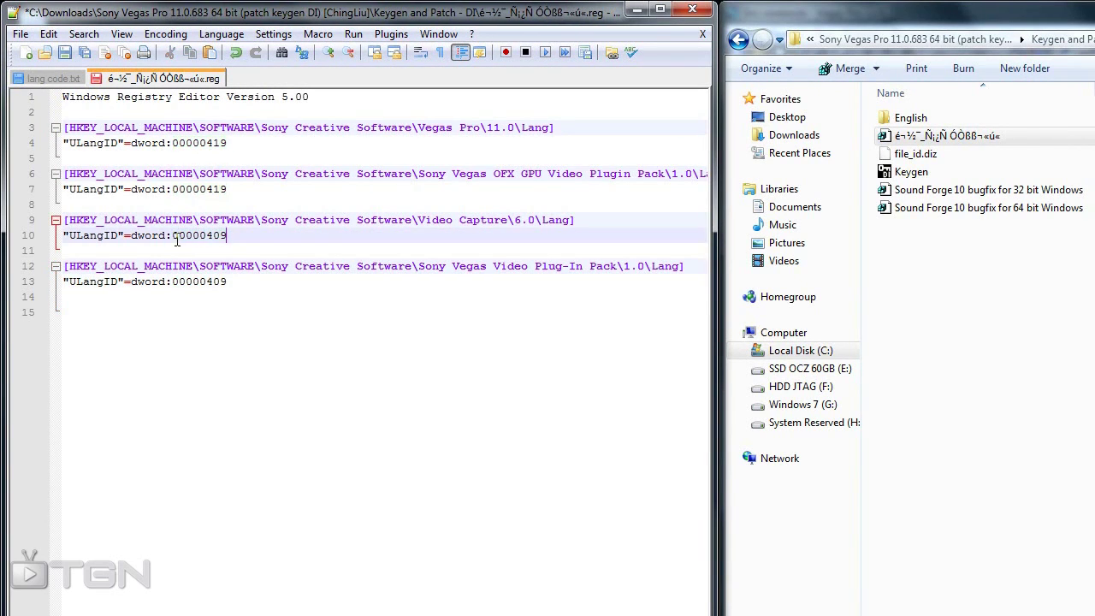
left_click_drag(229, 190, 173, 189)
type("00000409")
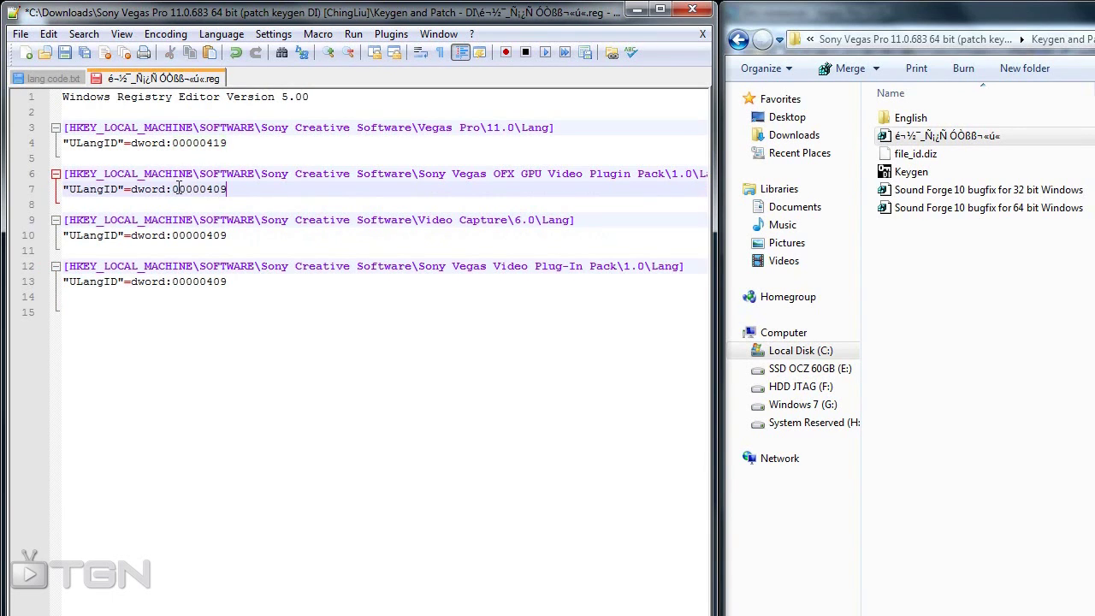
left_click_drag(229, 143, 174, 142)
type("00000409")
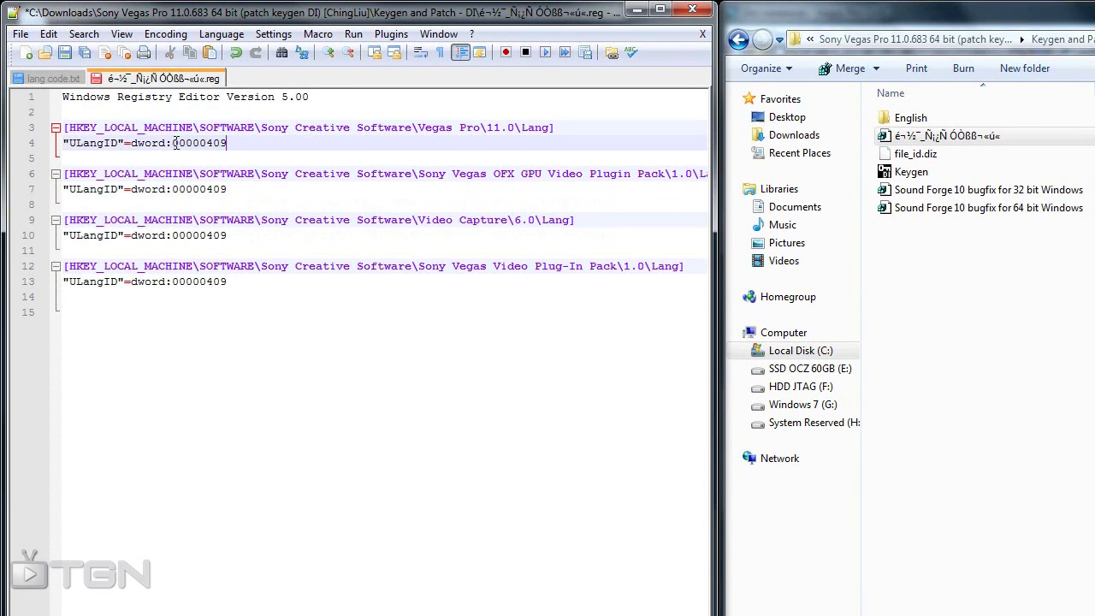
Step: Save the edited .reg file and close Notepad++
left_click(20, 35)
left_click(38, 108)
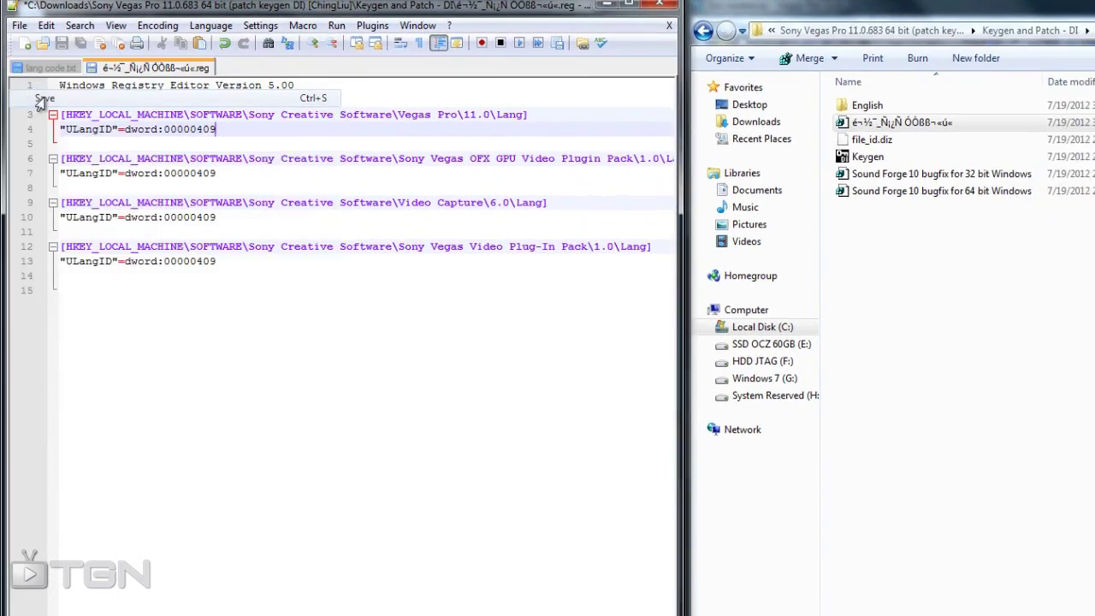
key("alt+F4")
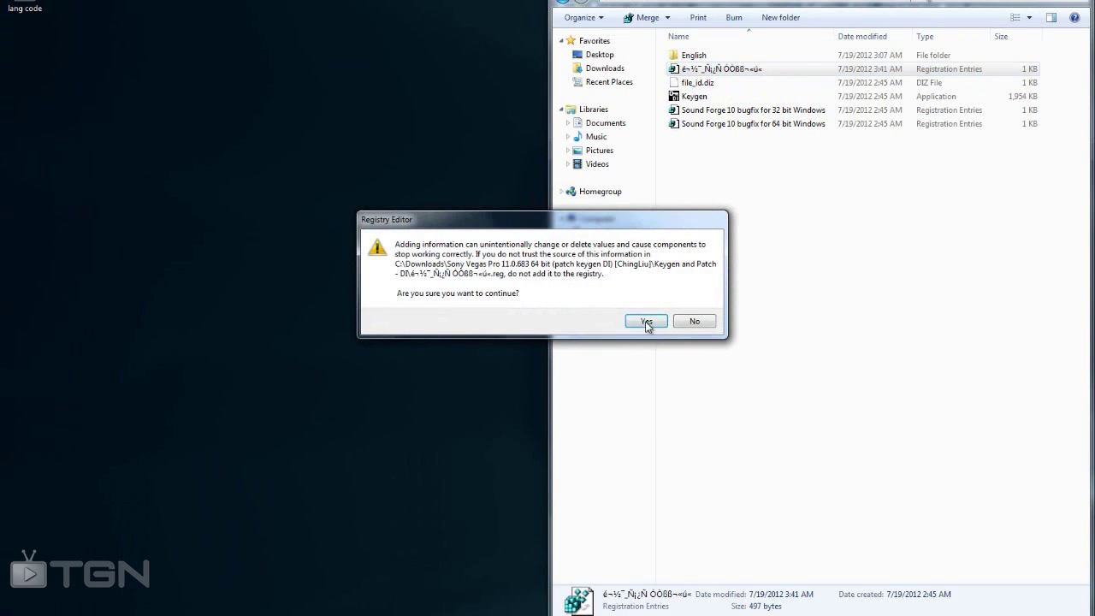
Step: Confirm the merge of the edited language file and dismiss the success message
left_click(647, 322)
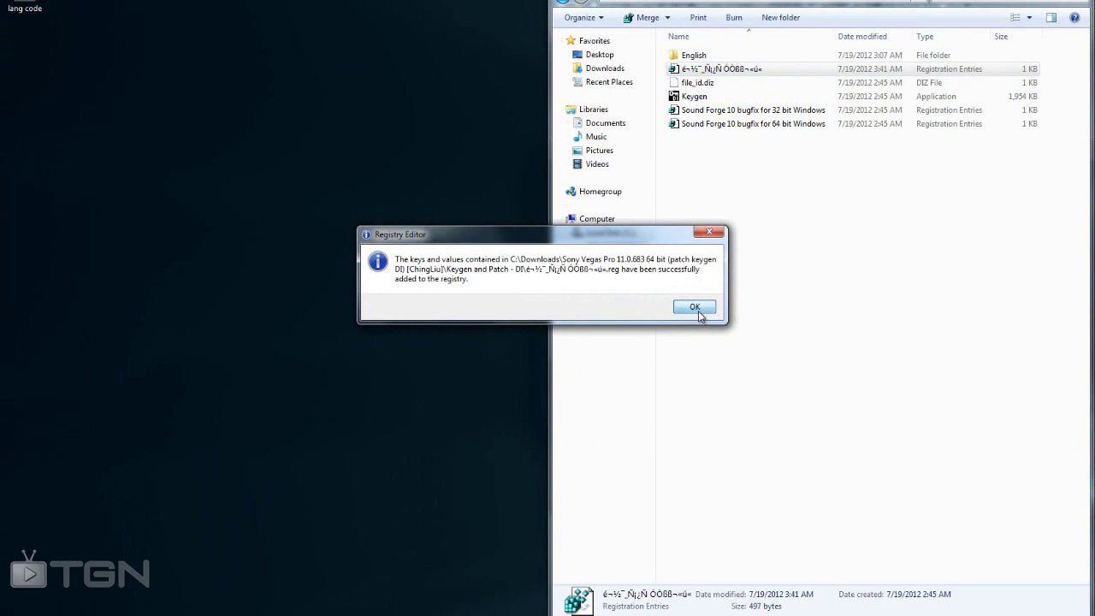
left_click(695, 308)
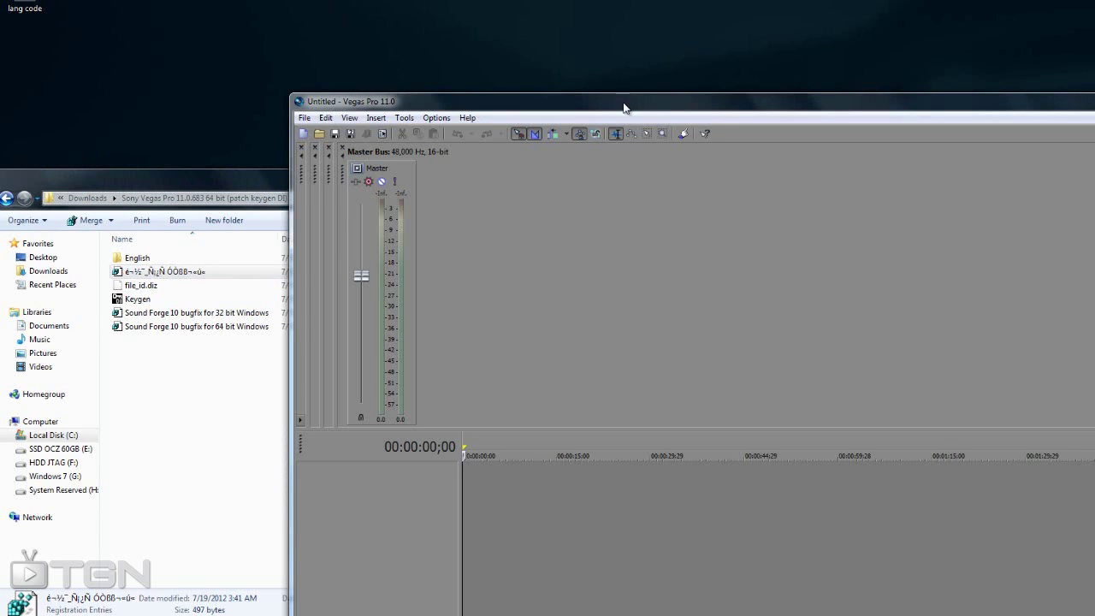
Step: Maximize Vegas Pro to check the English menus, snap it right, then close it
left_click_drag(572, 101, 274, 42)
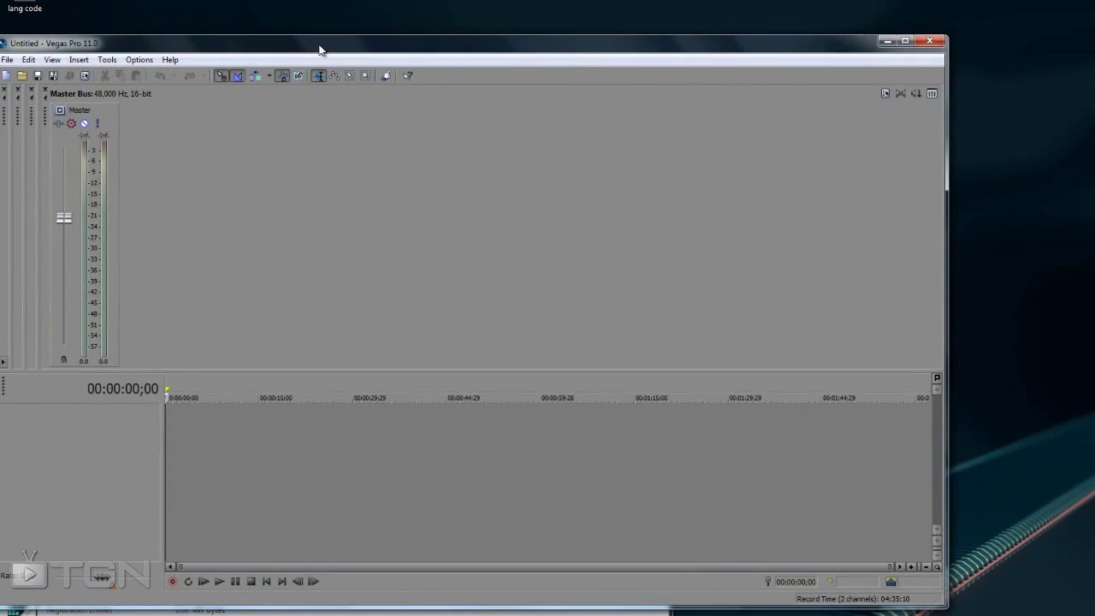
left_click(907, 40)
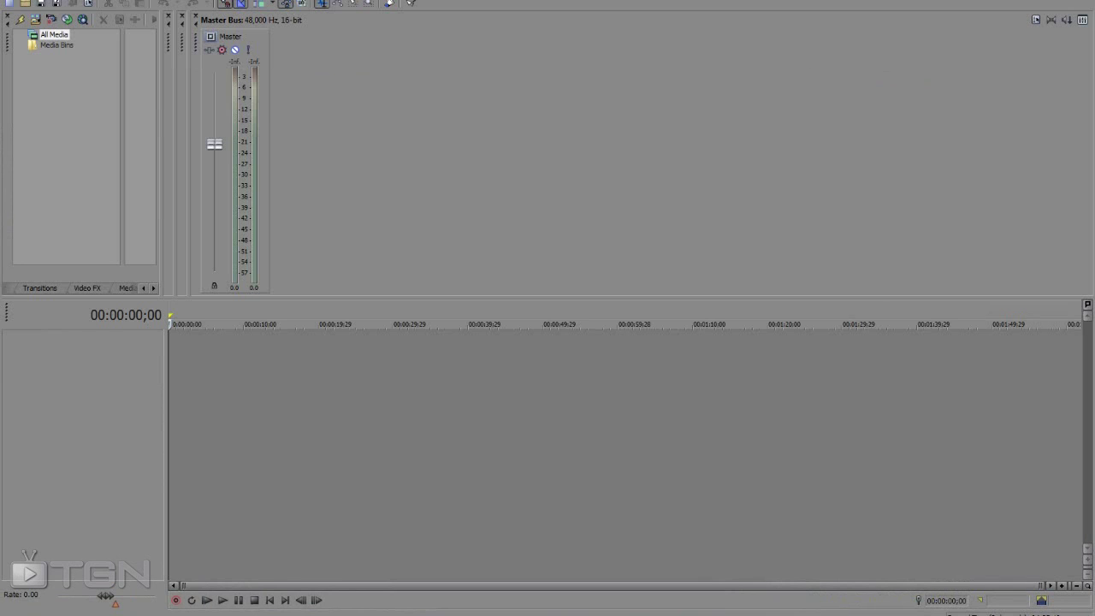
key("super+Right")
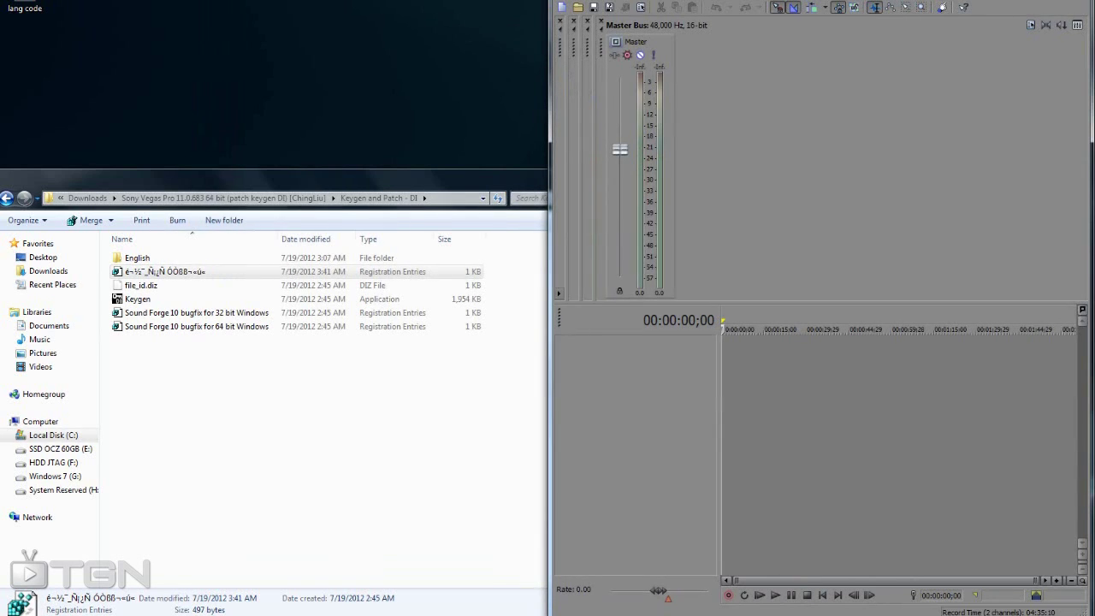
key("alt+F4")
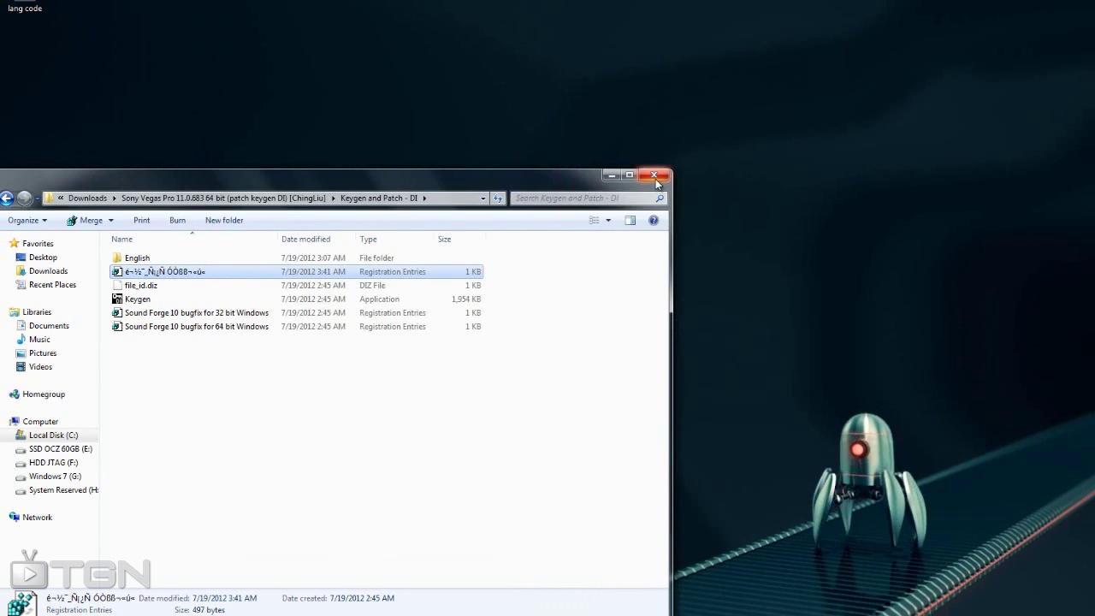